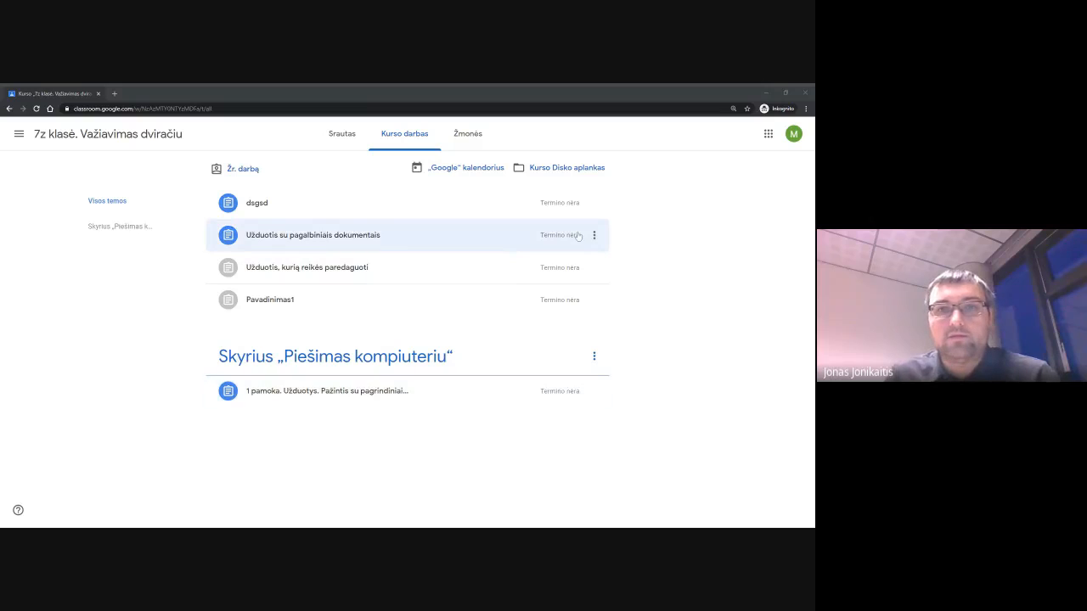
# - Switch from Classroom to Google Drive and create a folder named "Piešimas kompiuteriu" in My Drive
pyautogui.click(767, 134)
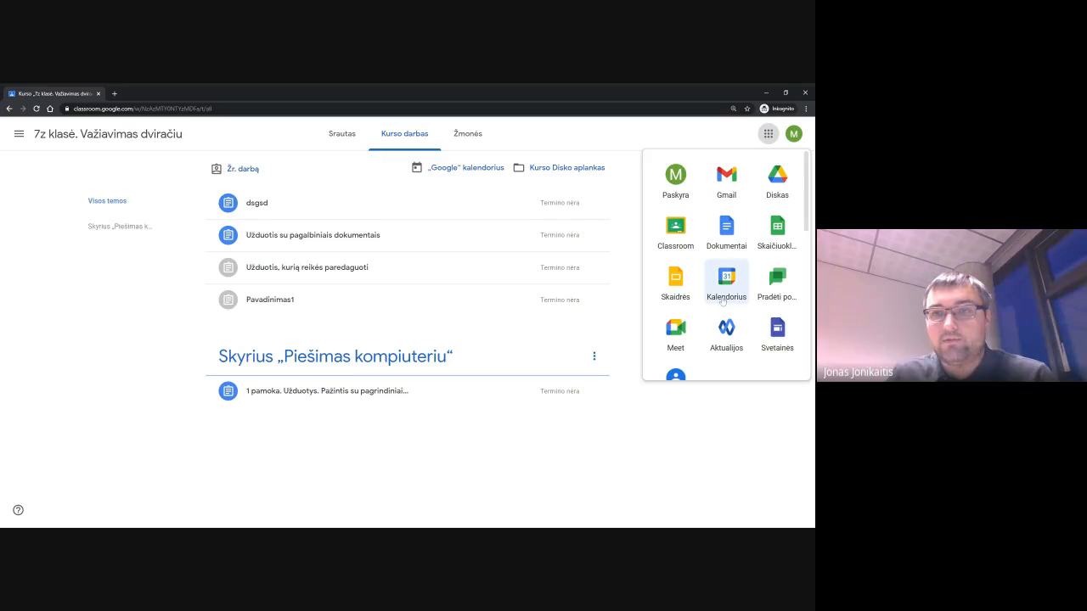
pyautogui.click(778, 194)
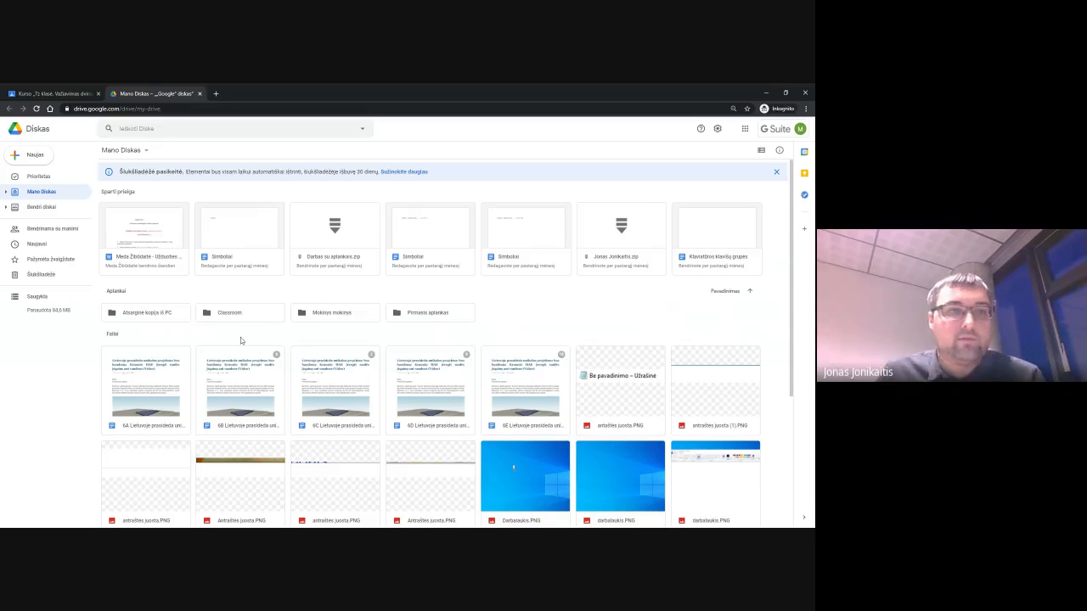
pyautogui.click(49, 158)
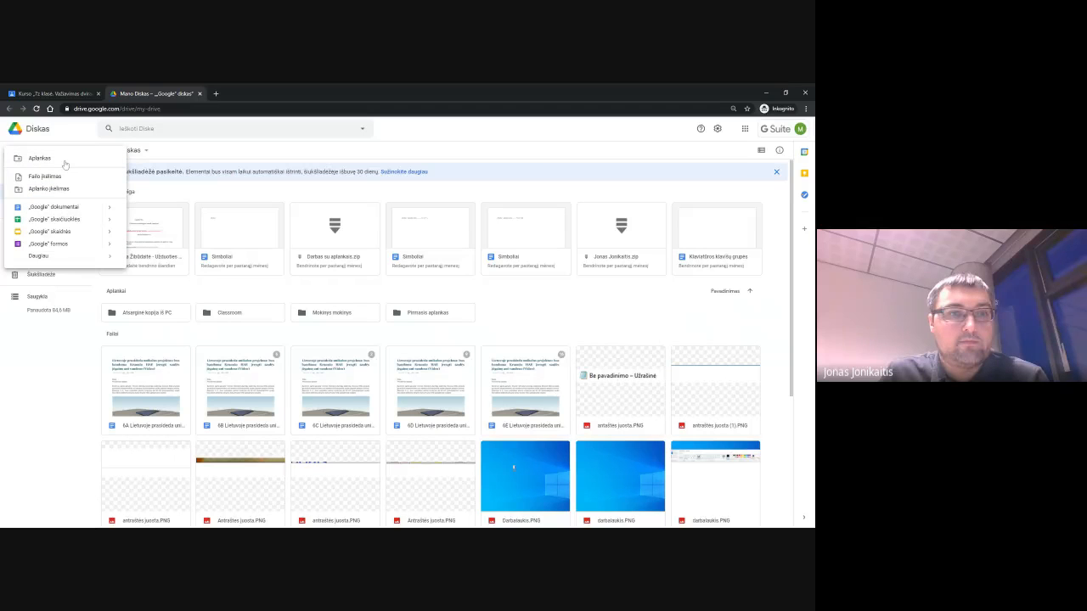
pyautogui.click(65, 164)
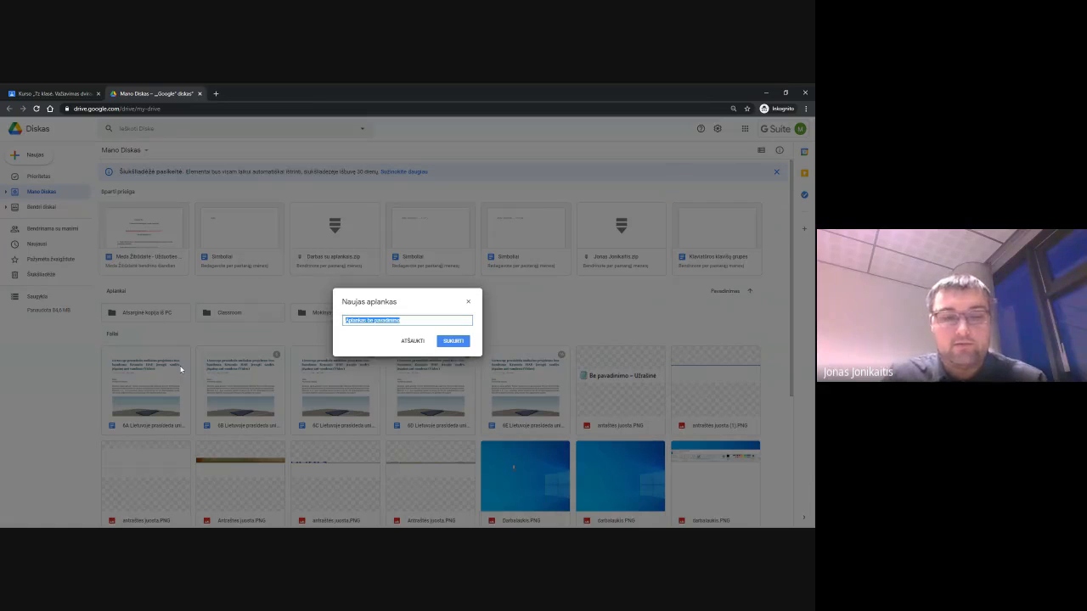
pyautogui.write('Pl')
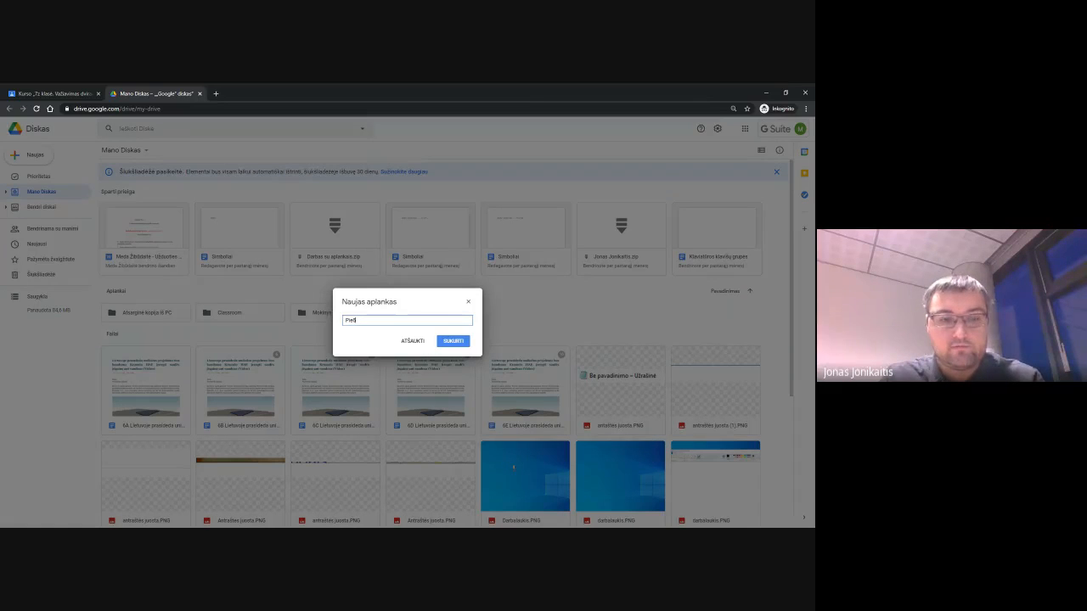
pyautogui.write('ešimas kompiuteriu')
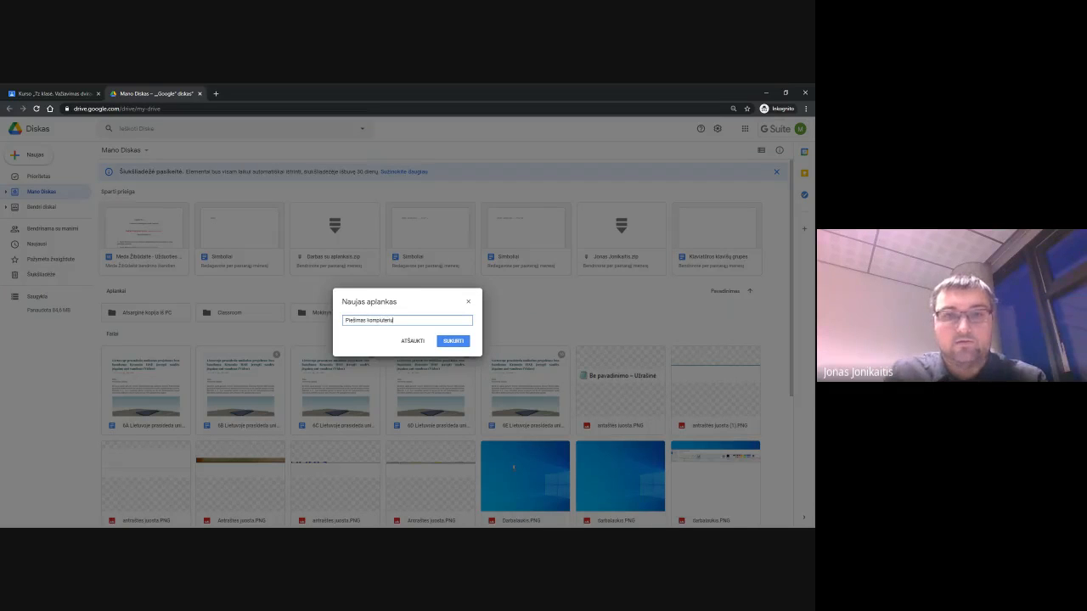
pyautogui.press('Return')
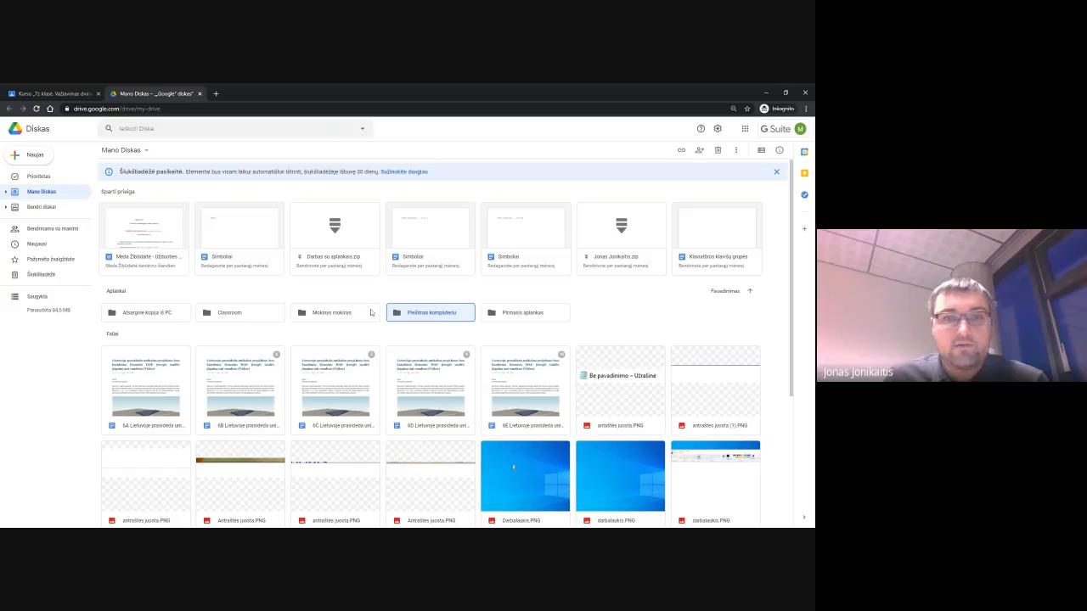
# - Create a new Google Drawings file inside the "Piešimas kompiuteriu" folder
pyautogui.doubleClick(427, 314)
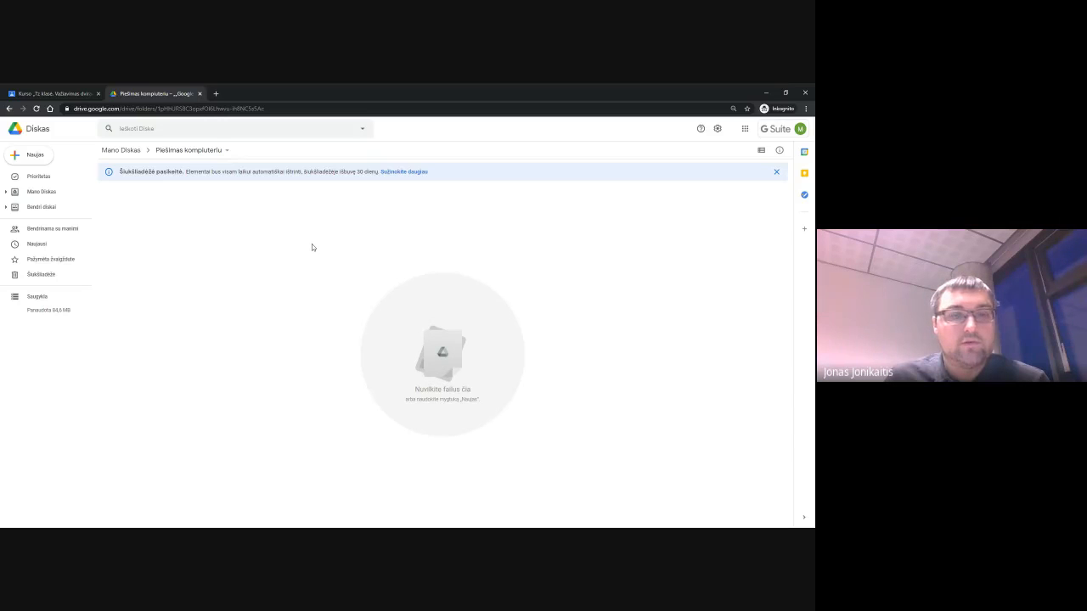
pyautogui.click(36, 156)
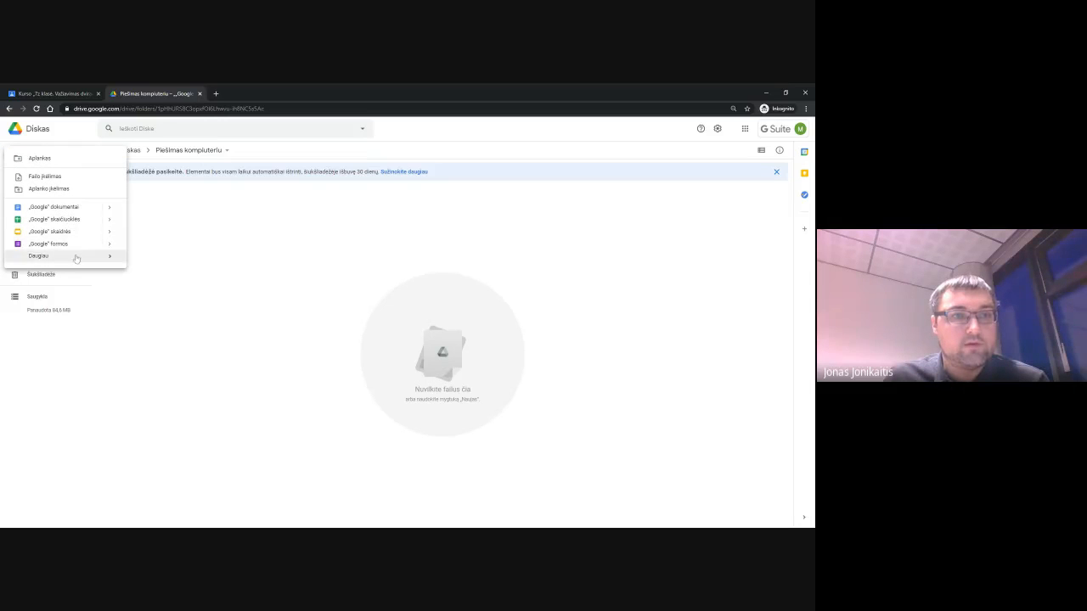
pyautogui.moveTo(53, 257)
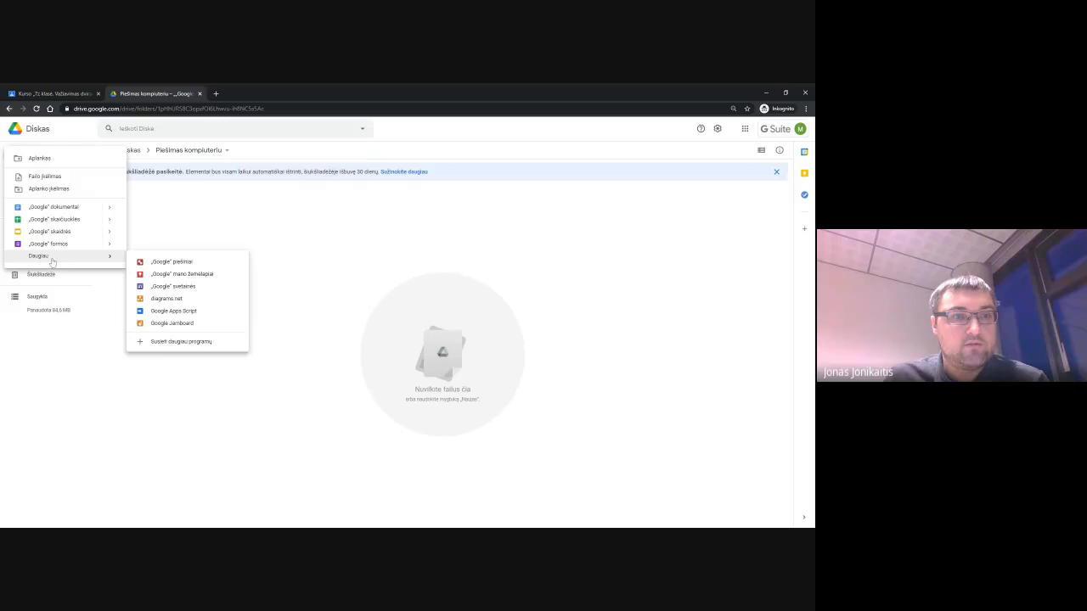
pyautogui.click(196, 267)
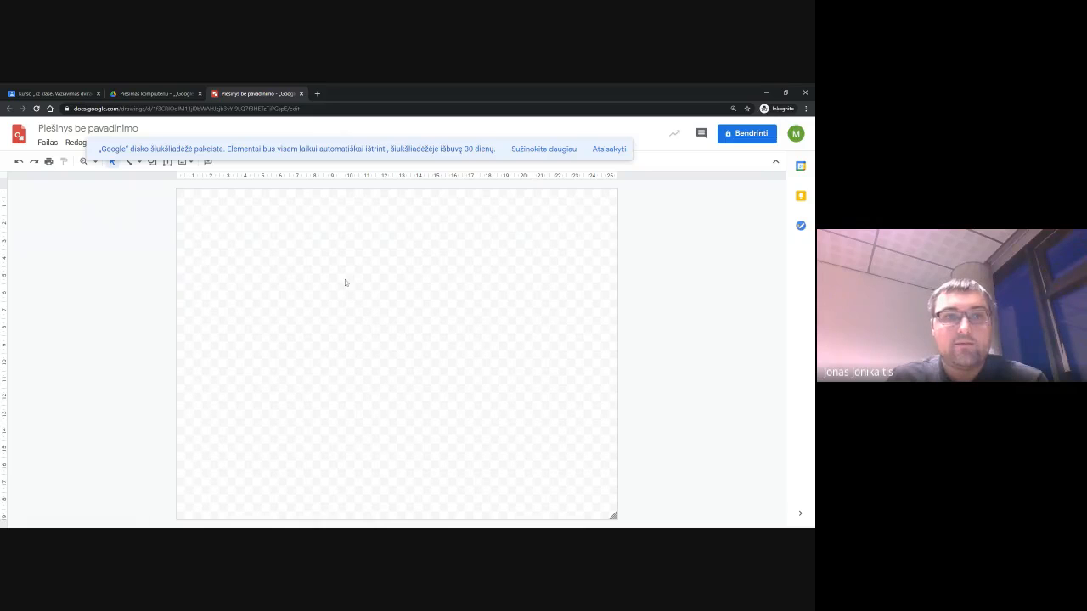
pyautogui.click(167, 94)
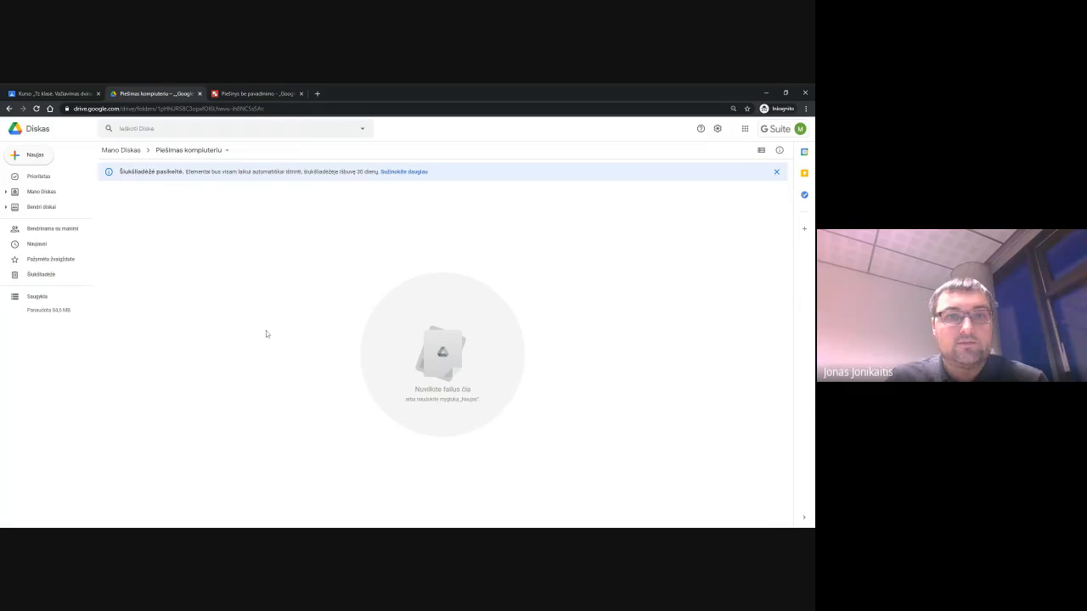
pyautogui.click(246, 93)
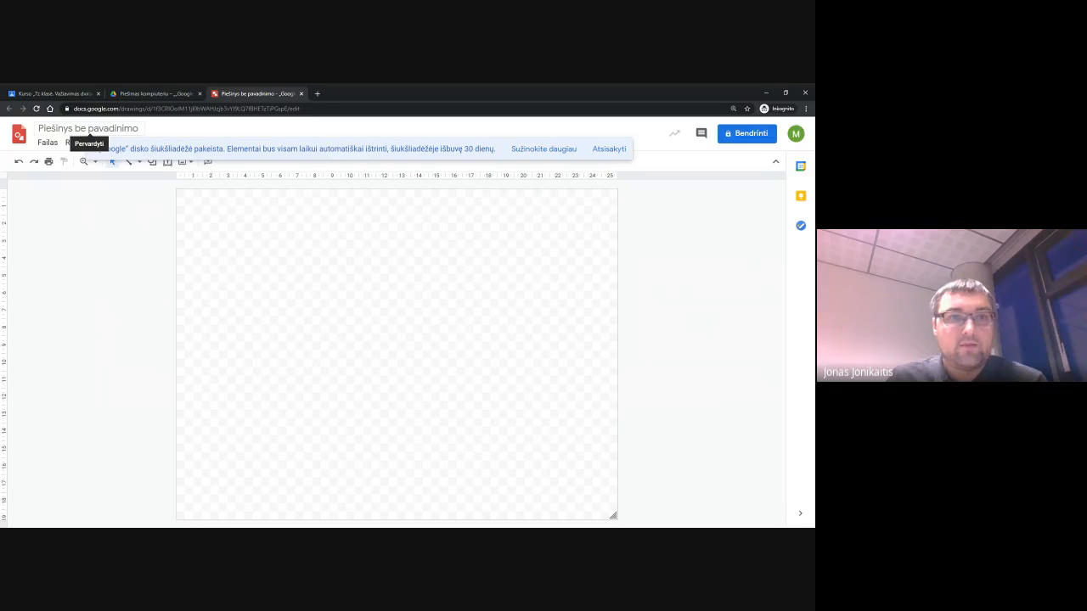
# - Rename the untitled drawing as "Pirmas blynas"
pyautogui.click(85, 128)
pyautogui.write('P')
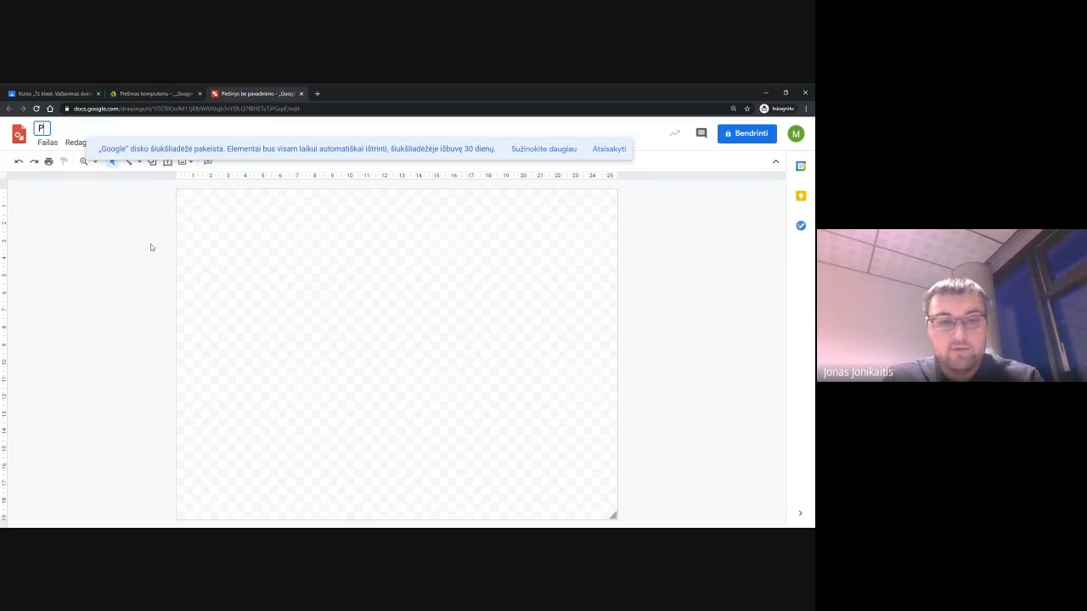
pyautogui.write('irmas bl')
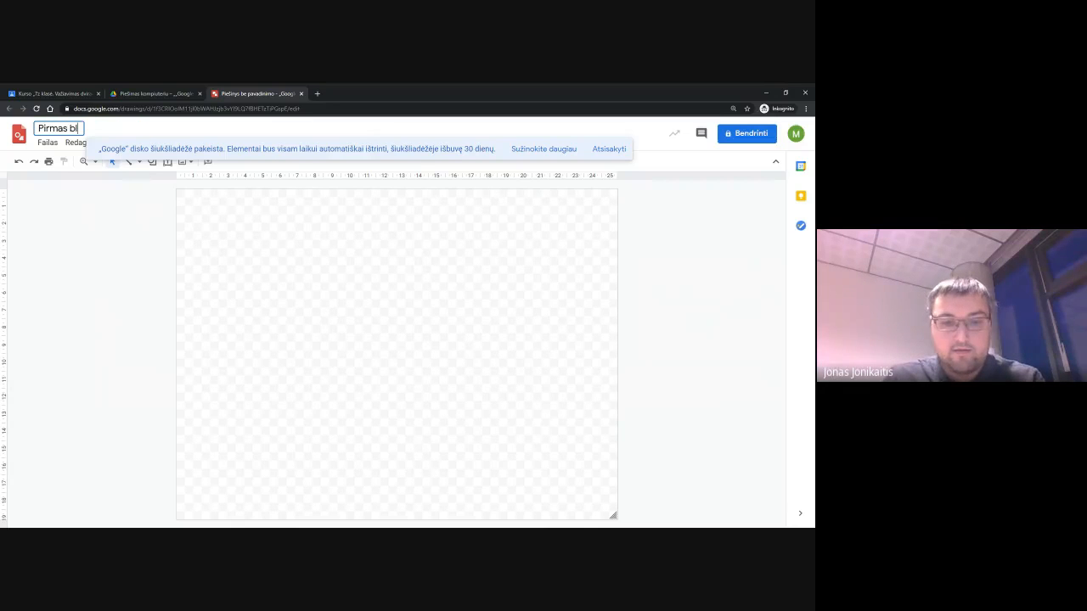
pyautogui.write('ynas')
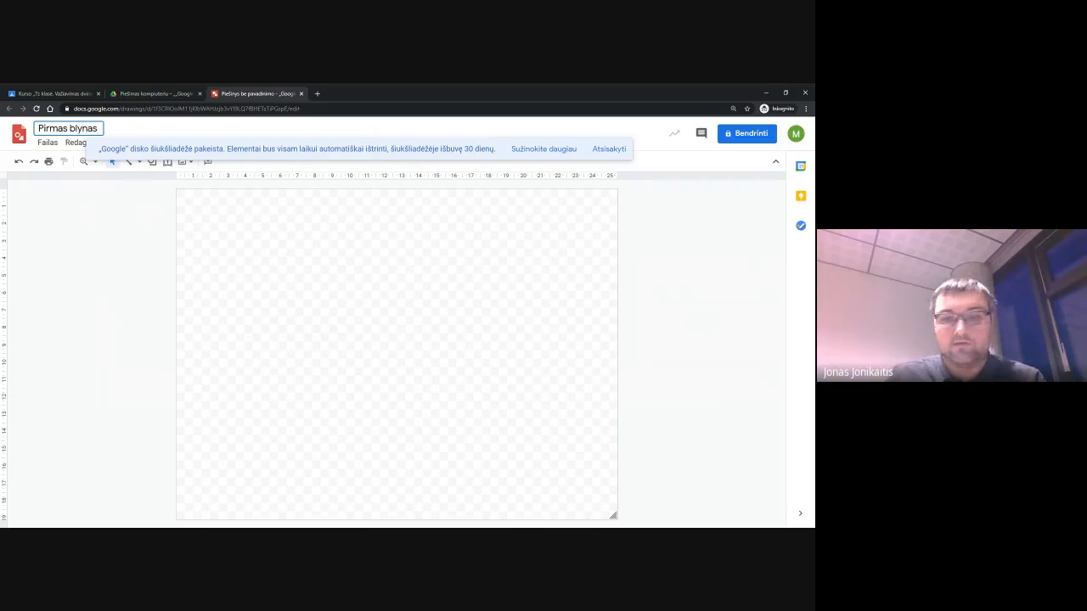
pyautogui.press('Return')
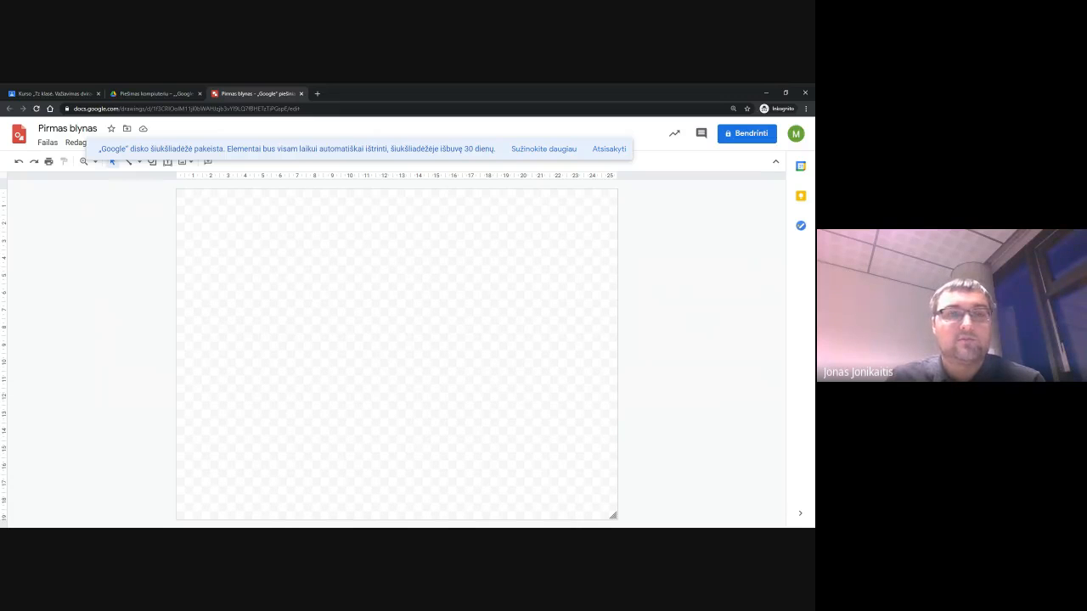
# - Check the renamed drawing in its Drive folder, return to it and dismiss the trash policy notice
pyautogui.click(144, 94)
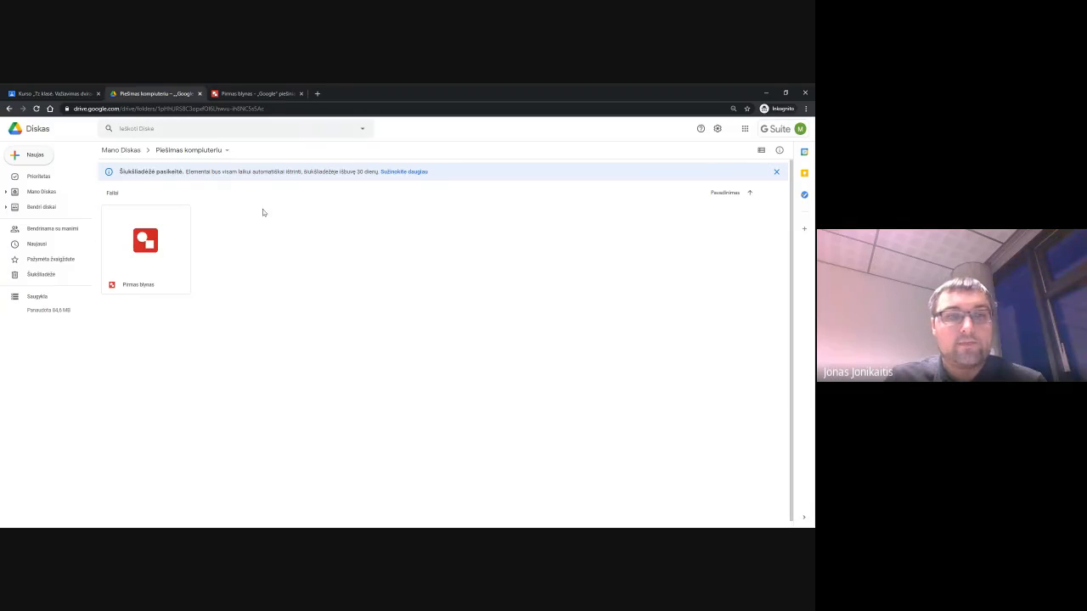
pyautogui.hotkey('ctrl', 'Tab')
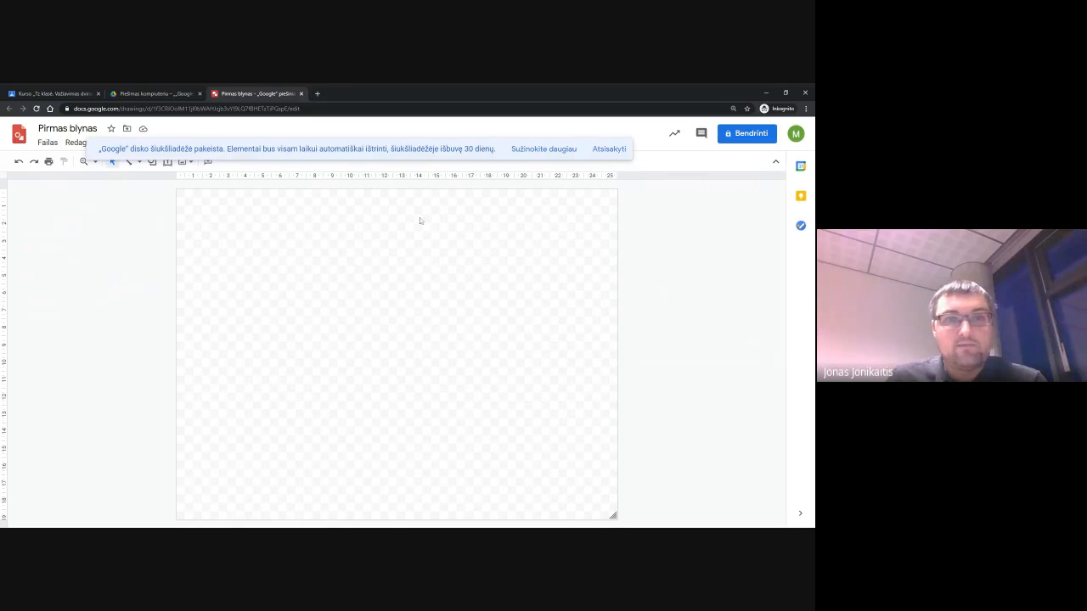
pyautogui.click(609, 149)
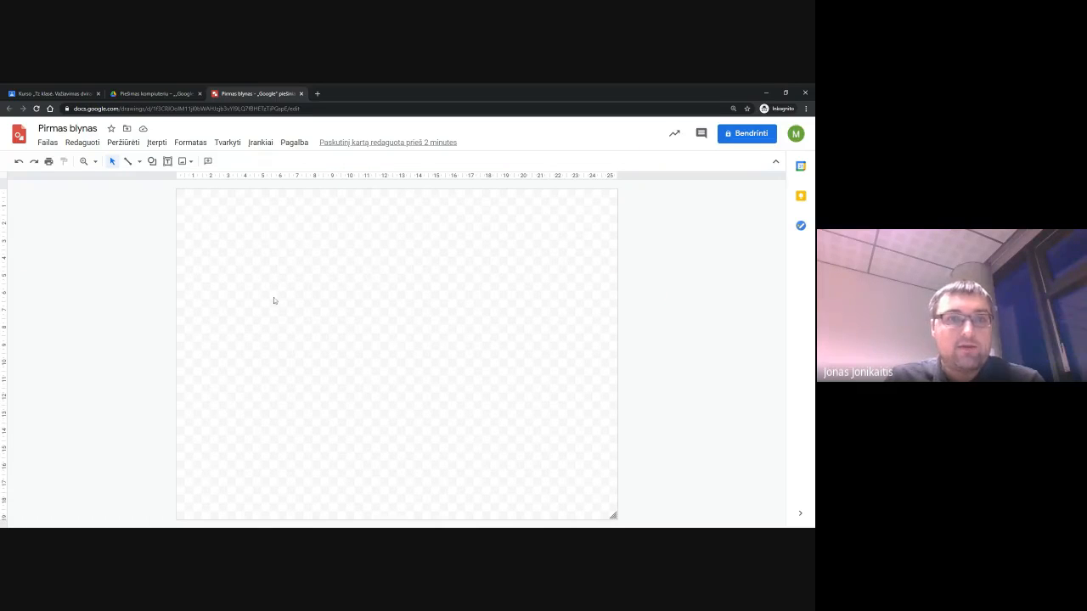
# - Draw an ellipse about 8.7 cm wide and 8 cm high in the upper-left part of the canvas
pyautogui.click(152, 162)
pyautogui.moveTo(196, 184)
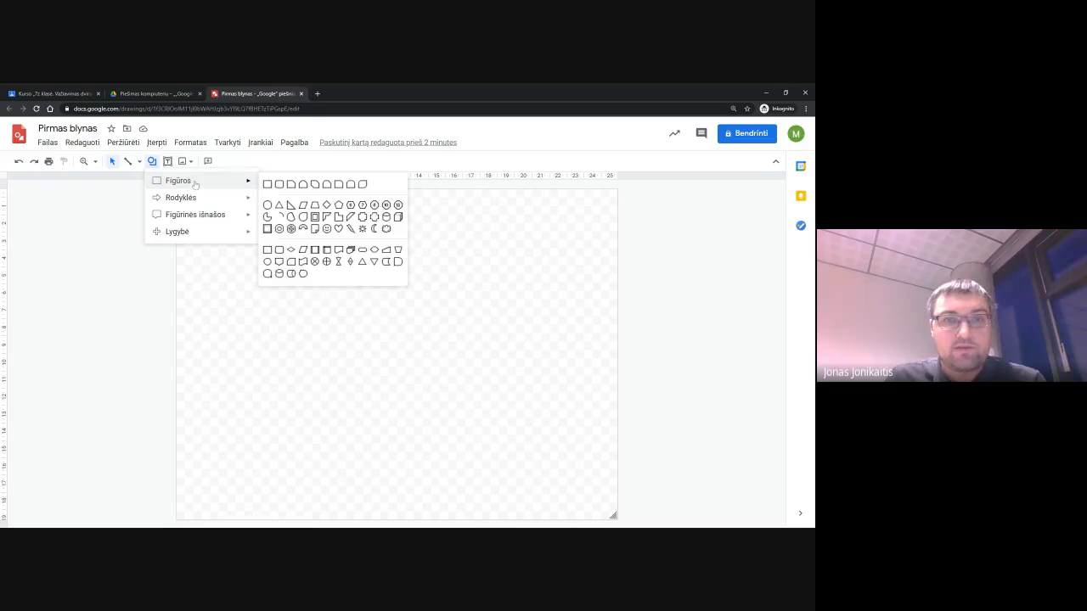
pyautogui.click(267, 205)
pyautogui.moveTo(237, 246); pyautogui.dragTo(389, 386)
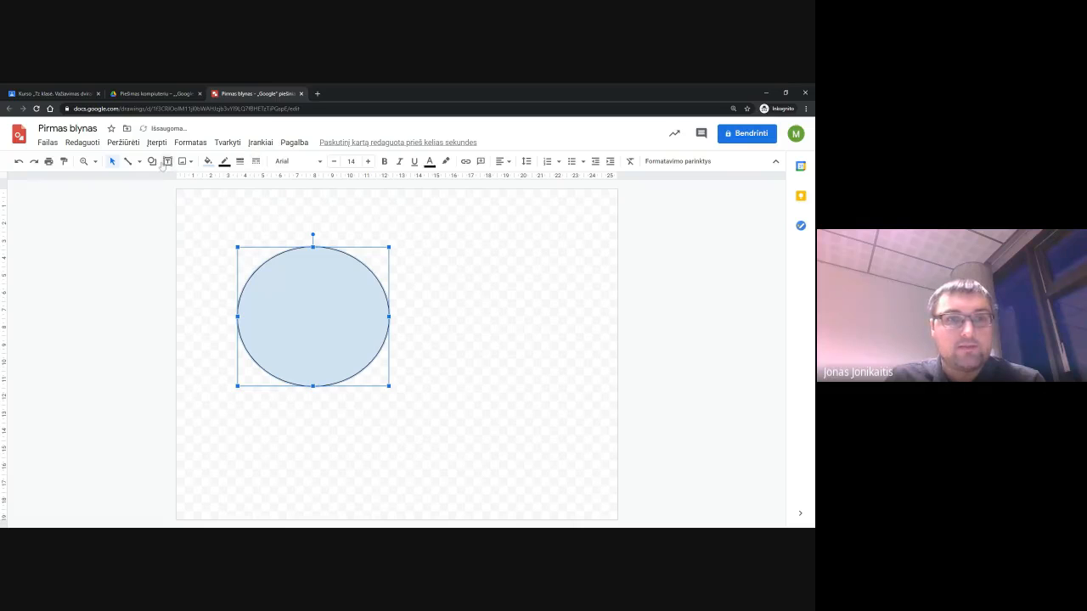
# - Draw a downward curved block arrow about 8.6 cm wide and 8.4 cm high near the canvas's right edge
pyautogui.click(150, 161)
pyautogui.moveTo(196, 197)
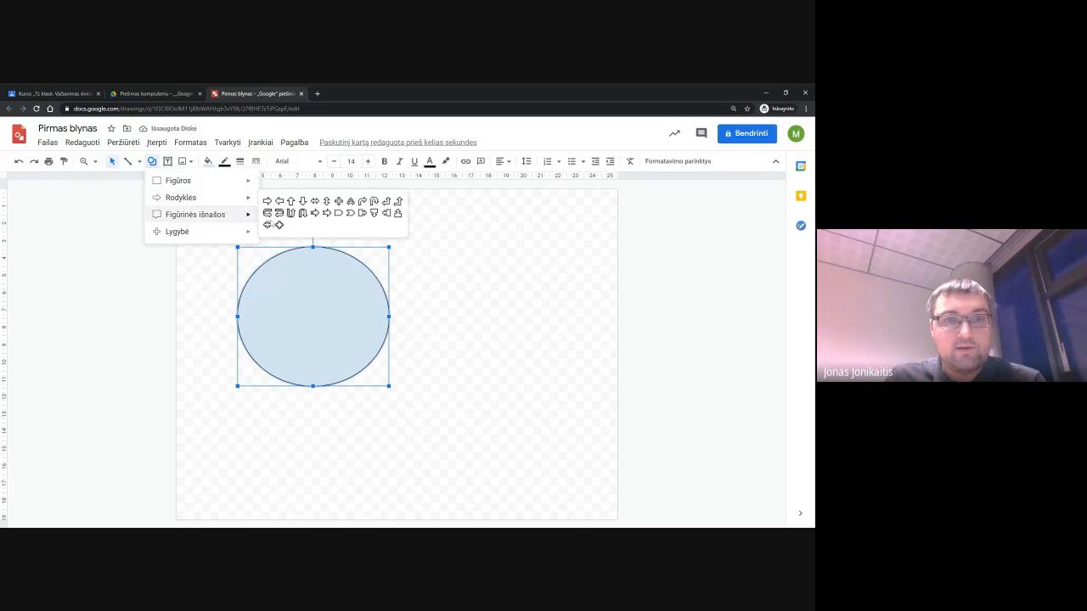
pyautogui.click(290, 212)
pyautogui.moveTo(460, 255); pyautogui.dragTo(610, 401)
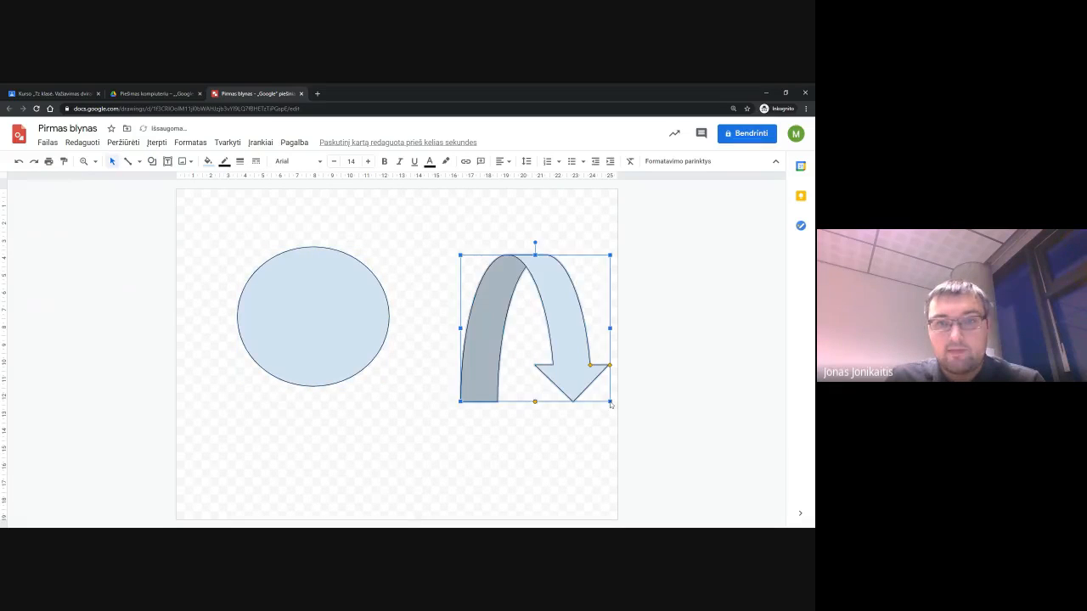
pyautogui.click(402, 284)
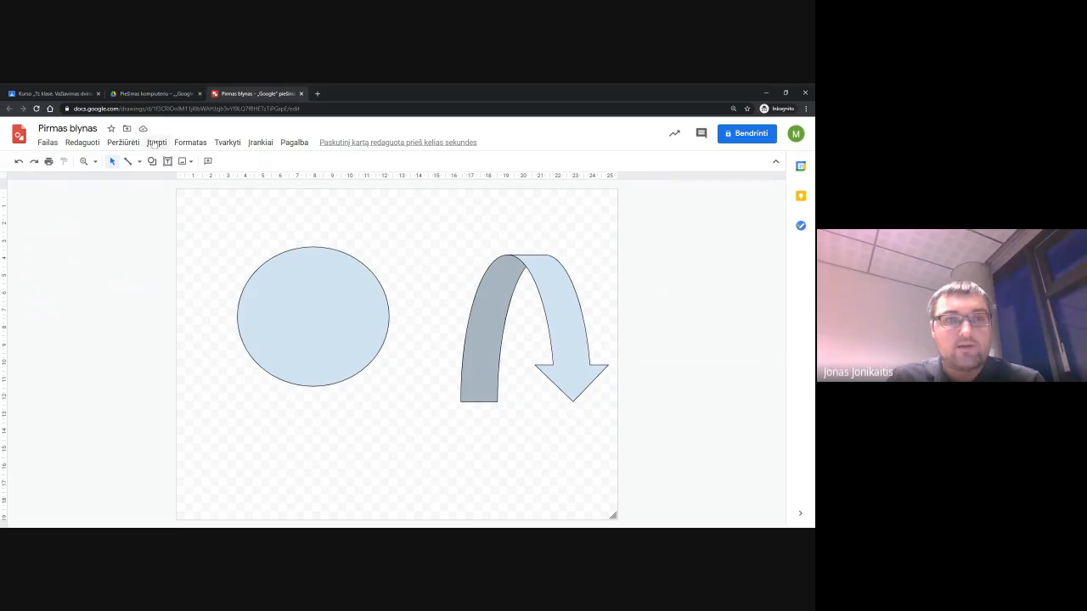
# - Draw a seven-pointed star about 6.4 cm wide and 7.4 cm high between the ellipse and the curved arrow
pyautogui.click(154, 162)
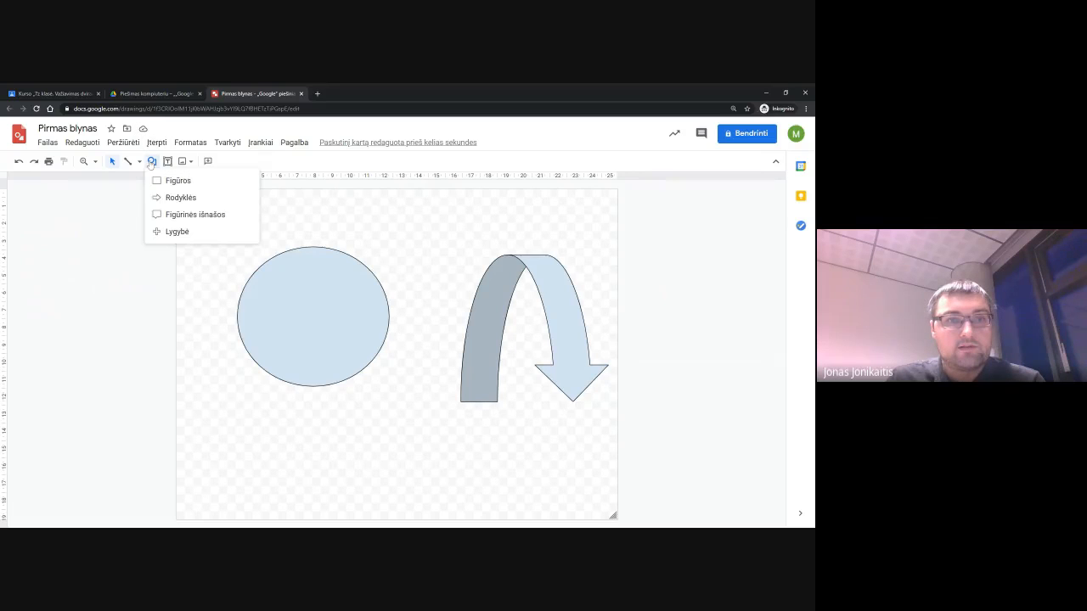
pyautogui.click(327, 218)
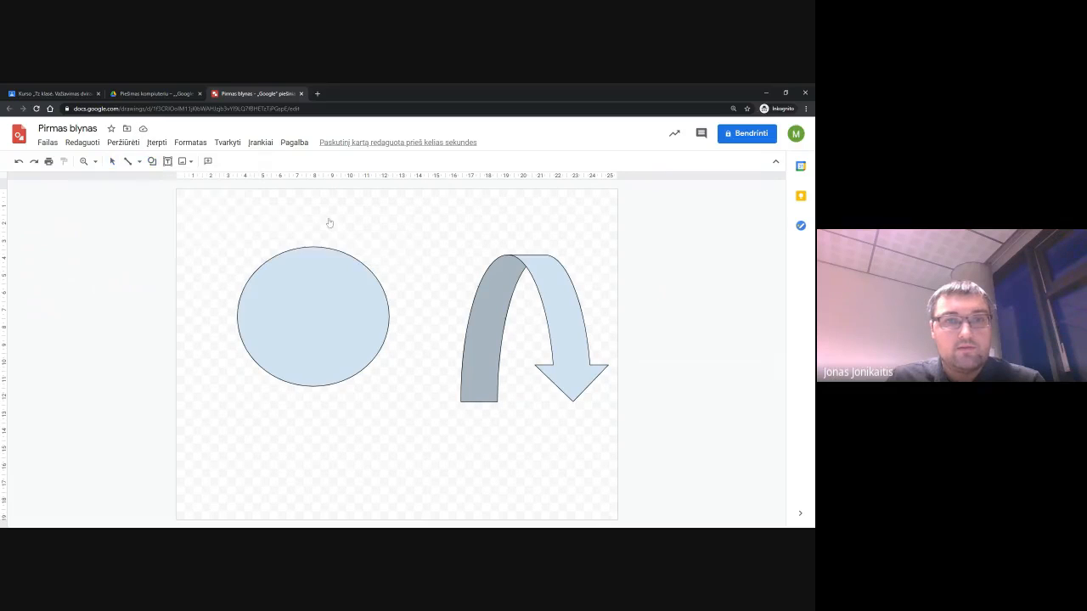
pyautogui.moveTo(369, 222); pyautogui.dragTo(480, 351)
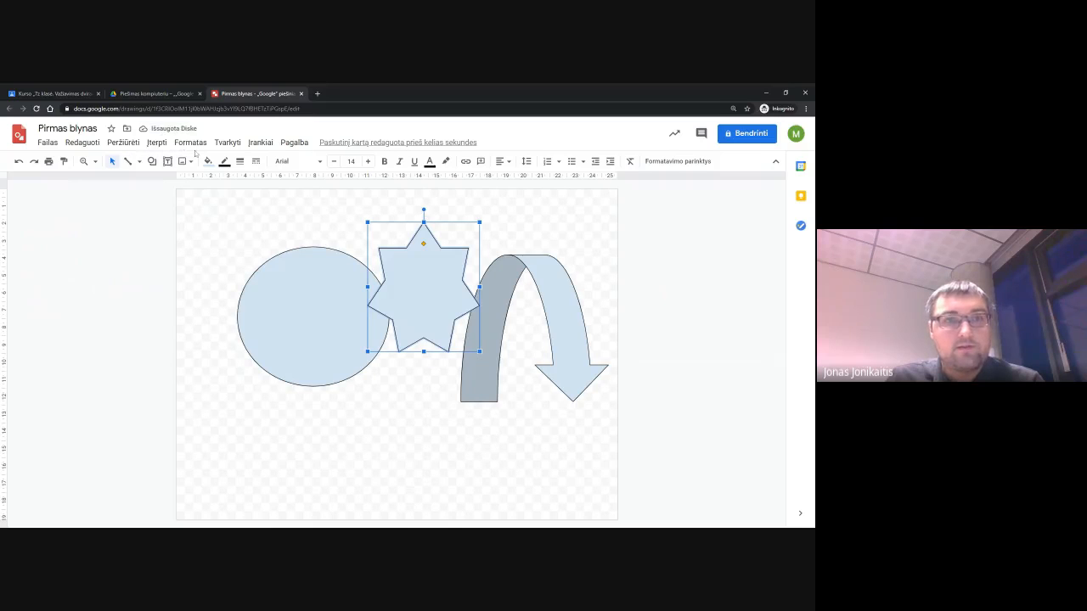
pyautogui.click(426, 405)
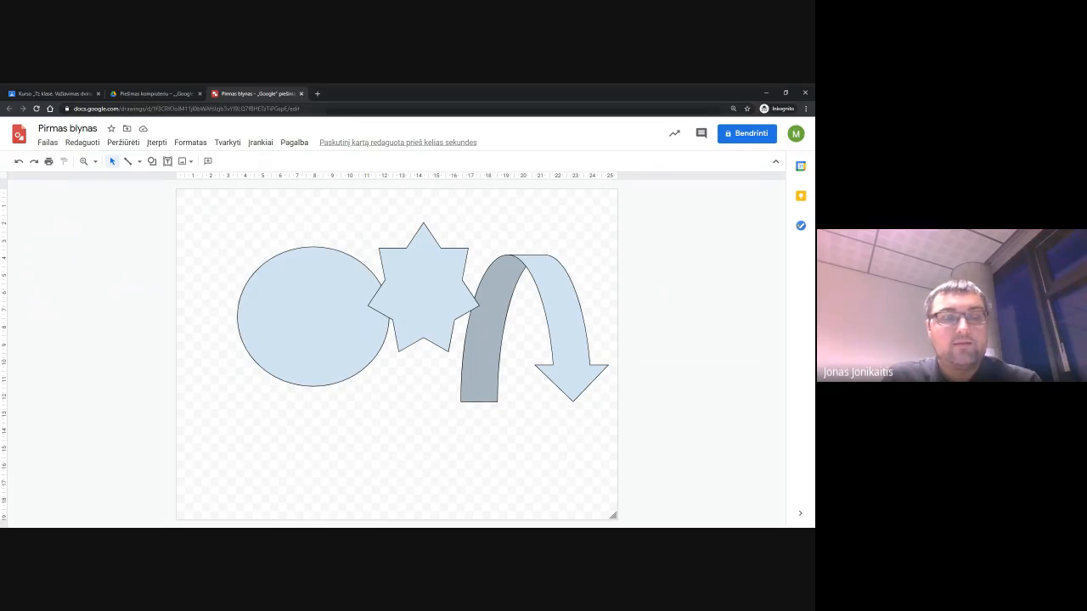
# - Close the "Pirmas blynas" drawing and reopen it from its Drive folder to check that the shapes were saved
pyautogui.click(301, 93)
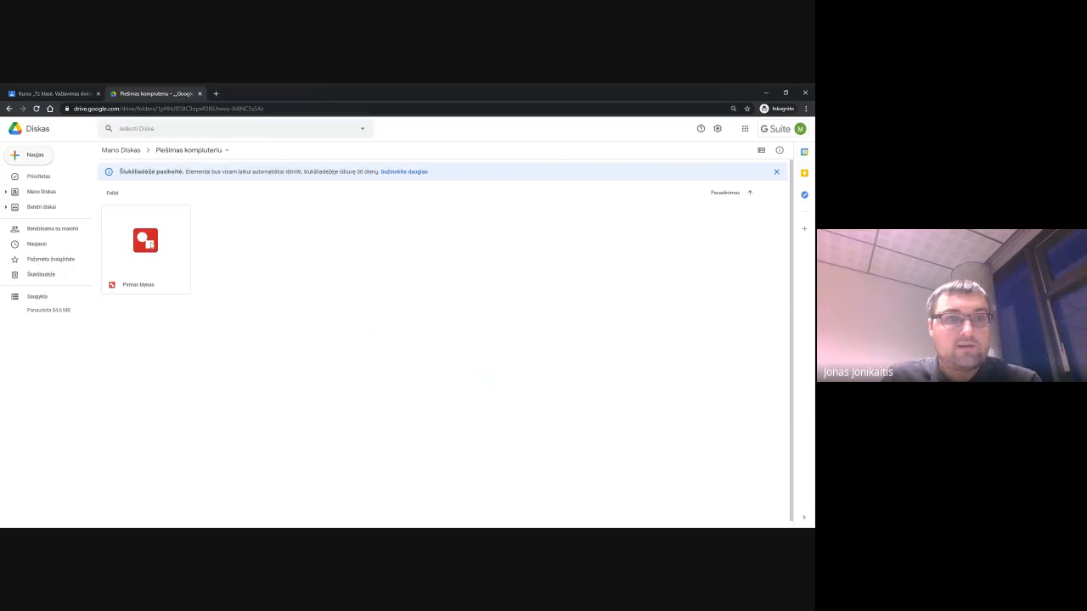
pyautogui.doubleClick(145, 250)
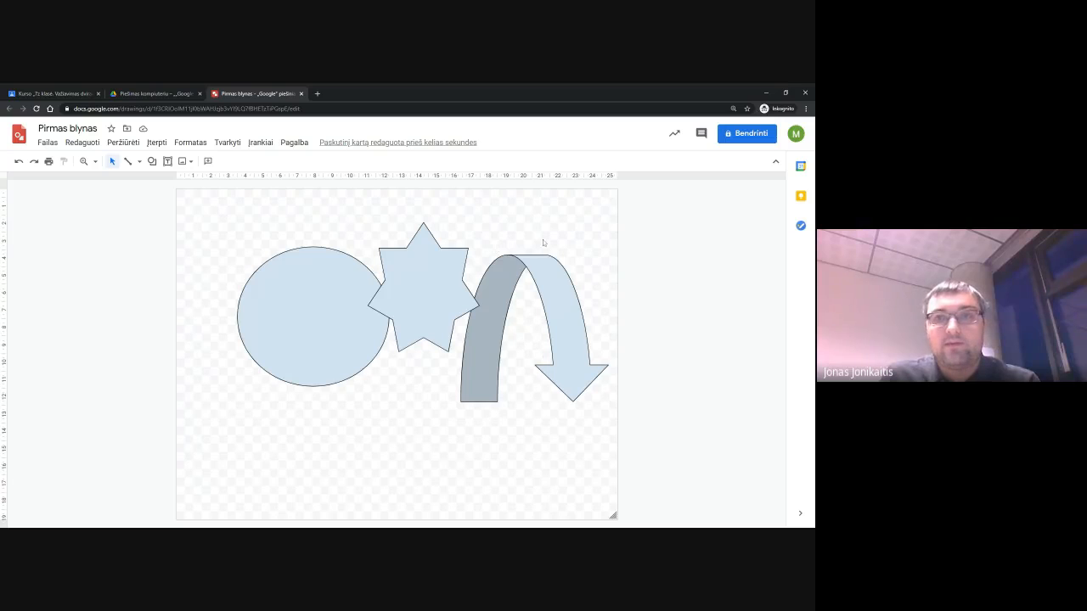
# - Review the drawing's sharing options for people, groups and link access, and leave them without adding anyone
pyautogui.click(754, 134)
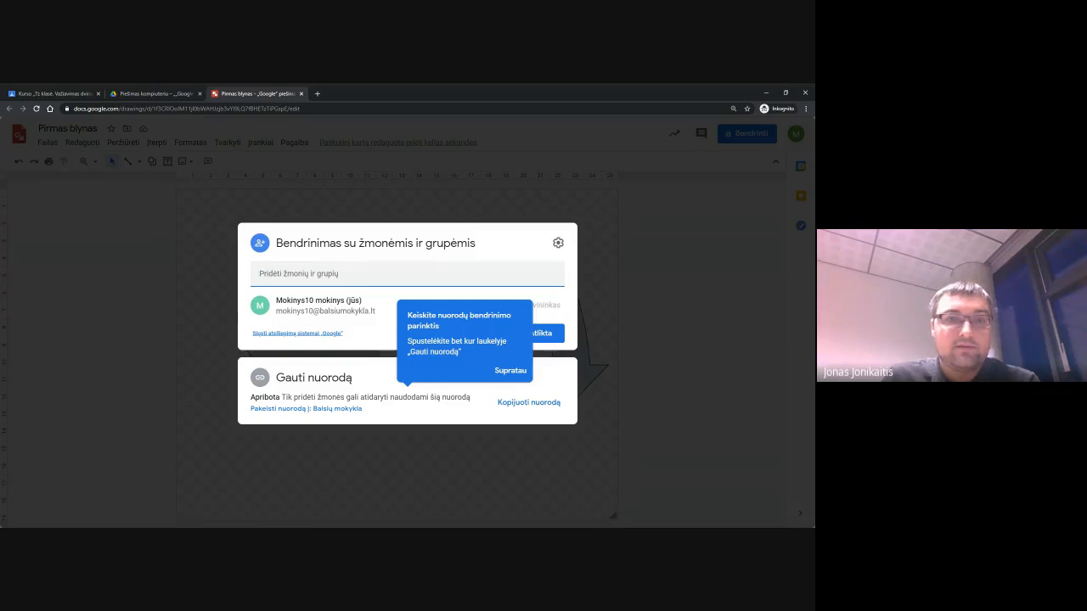
pyautogui.click(322, 274)
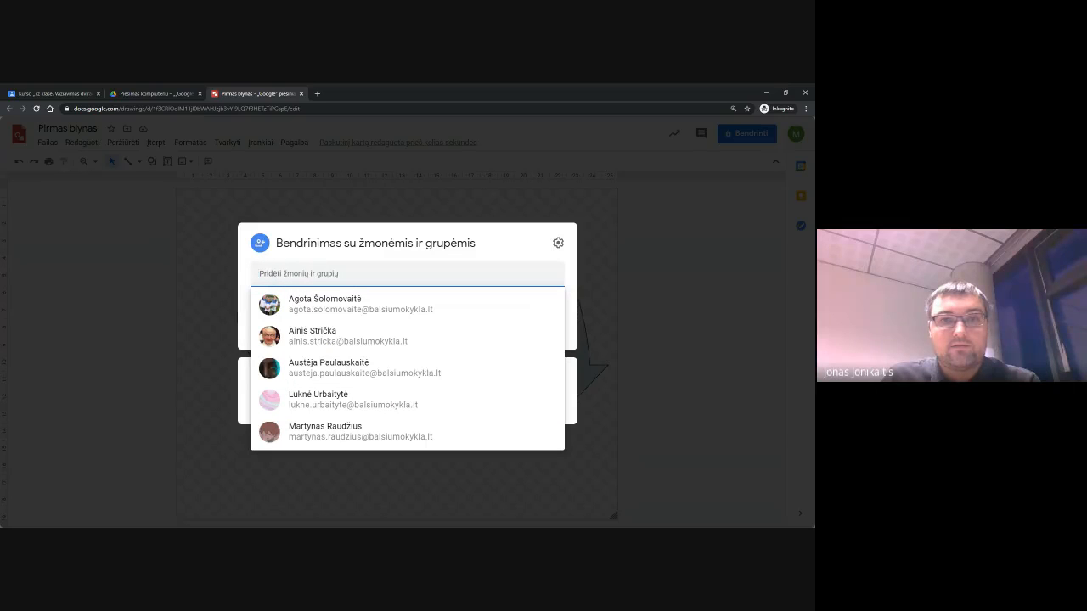
pyautogui.click(572, 311)
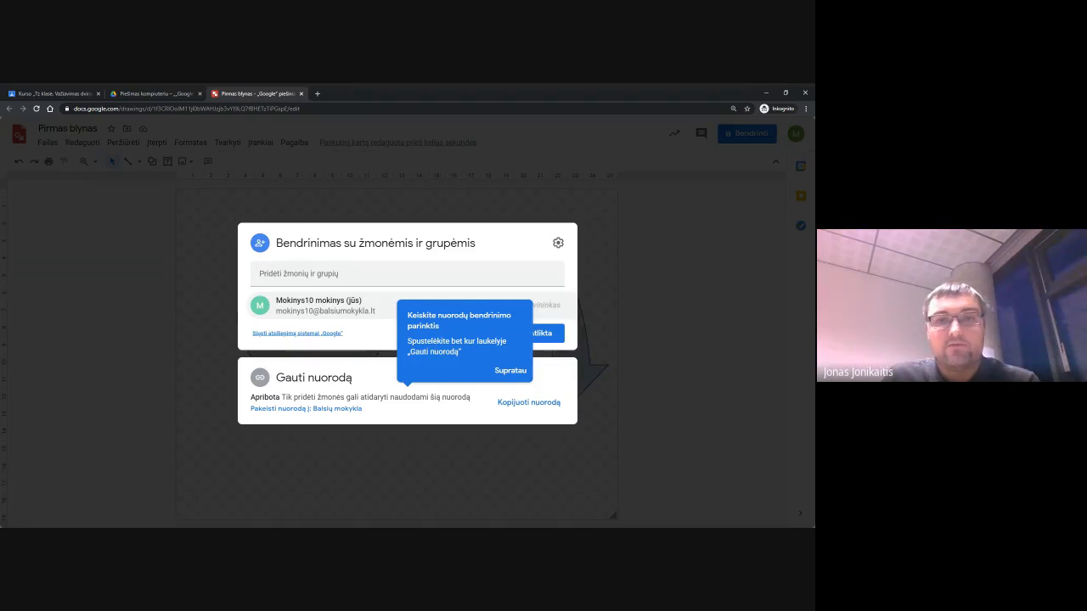
pyautogui.click(512, 371)
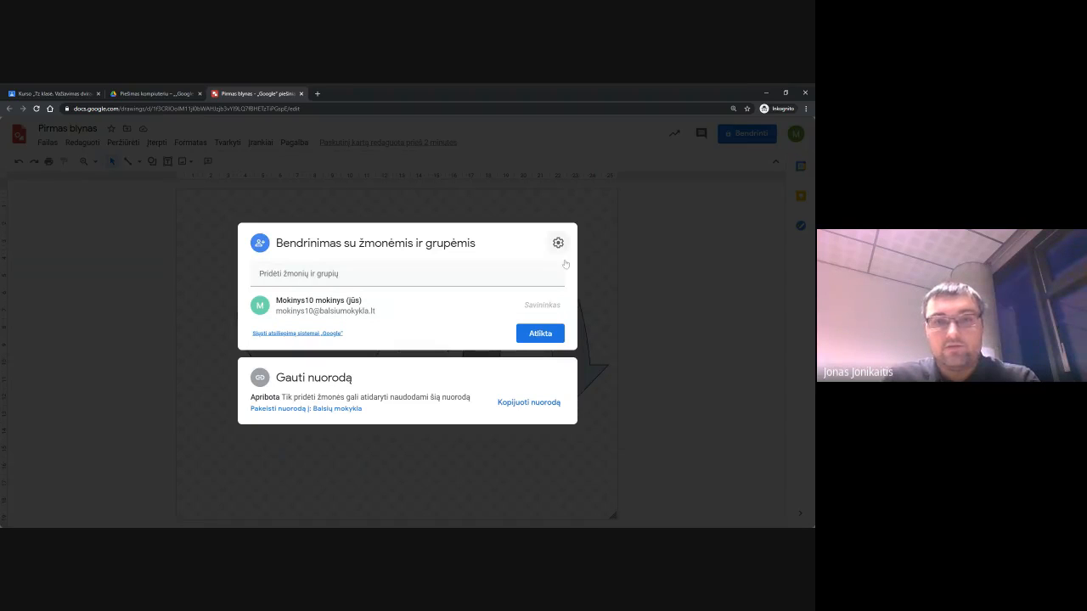
pyautogui.click(692, 250)
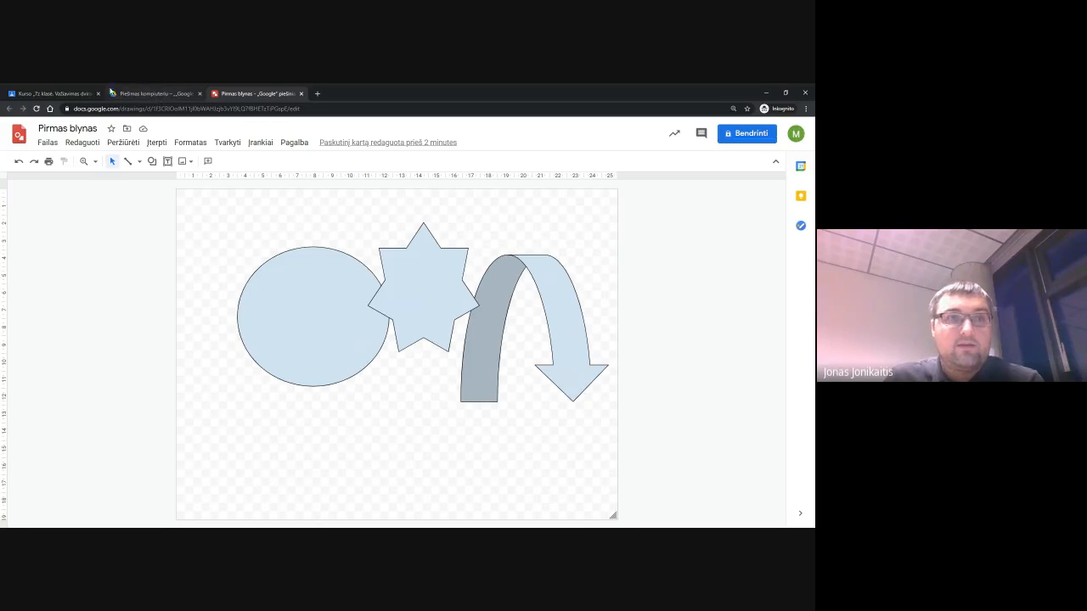
# - Switch to Google Classroom and open the full instructions of the "1 pamoka. Užduotys" assignment under "Piešimas kompiuteriu"
pyautogui.click(57, 93)
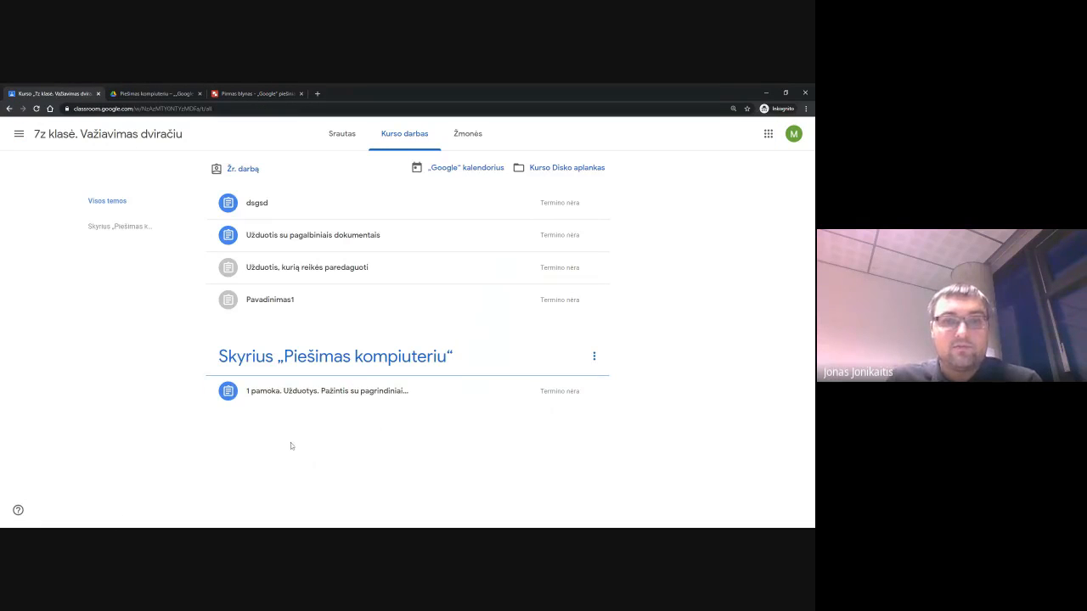
pyautogui.click(387, 394)
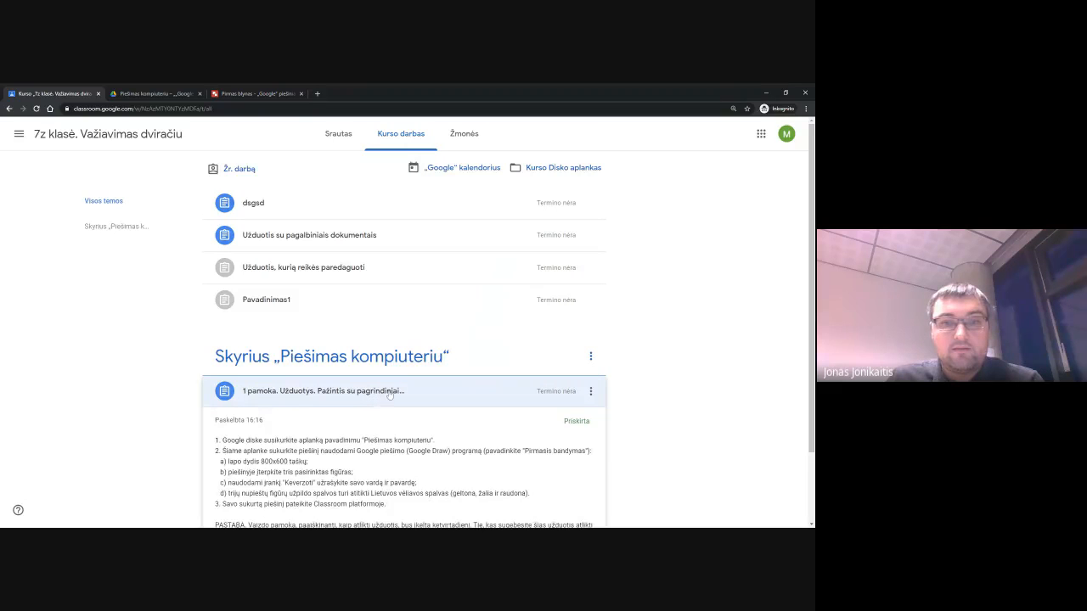
pyautogui.scroll(-2, 389, 395)
pyautogui.click(246, 492)
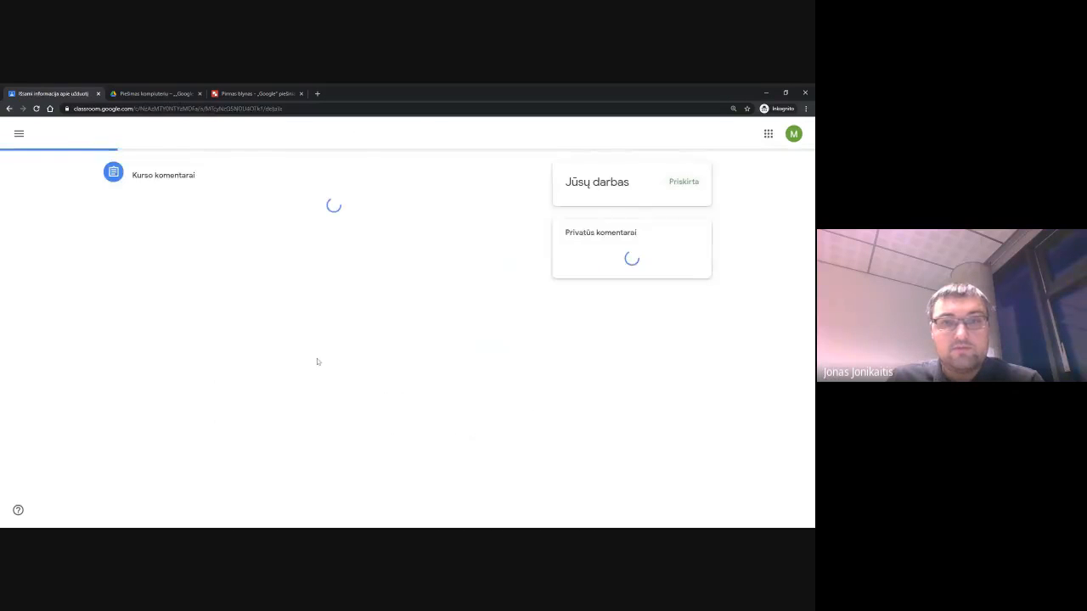
pyautogui.moveTo(181, 265); pyautogui.dragTo(255, 318)
pyautogui.click(429, 233)
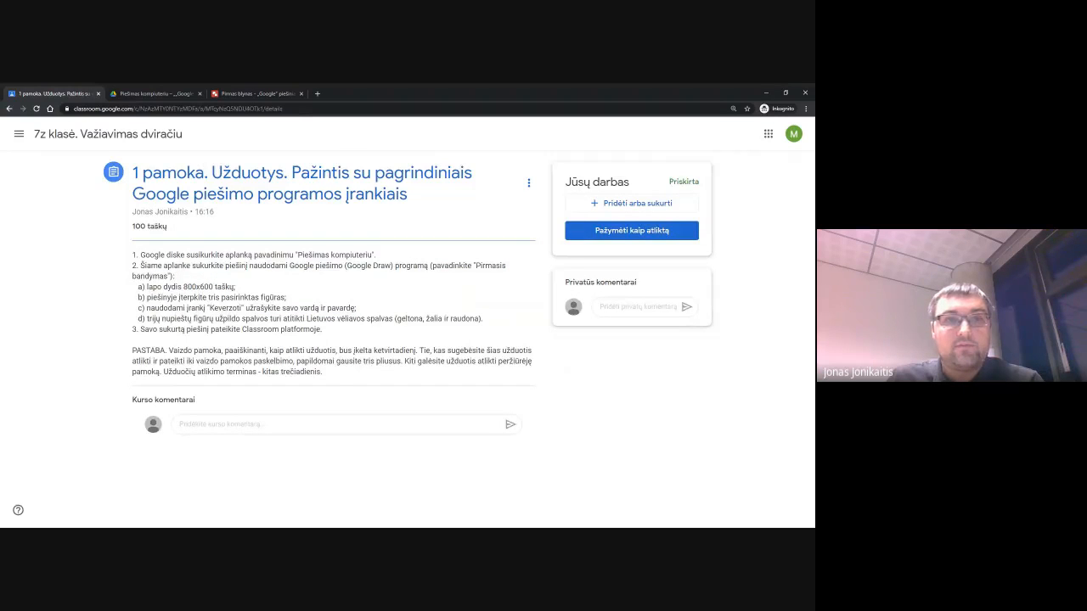
pyautogui.click(251, 94)
pyautogui.click(69, 92)
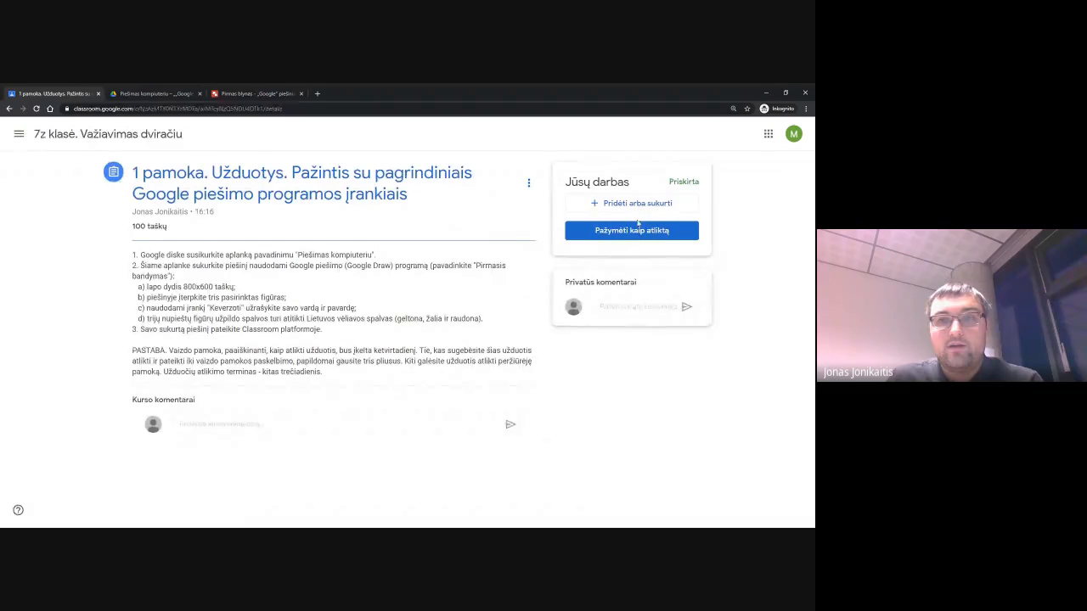
# - Attach the "Pirmas blynas" drawing from the recent Google Drive files to the assignment's own work
pyautogui.click(651, 204)
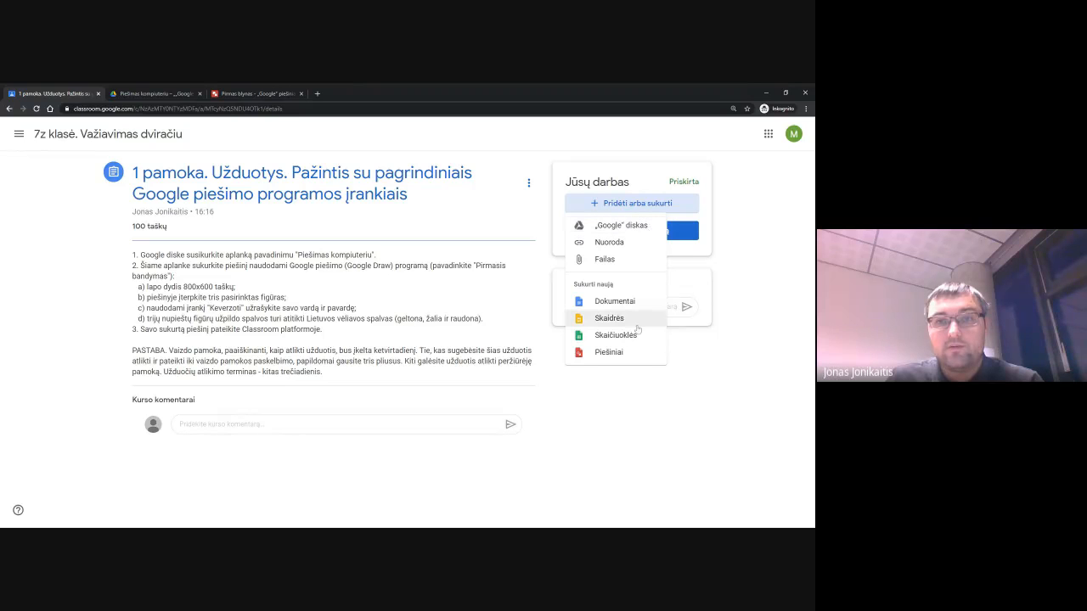
pyautogui.click(624, 228)
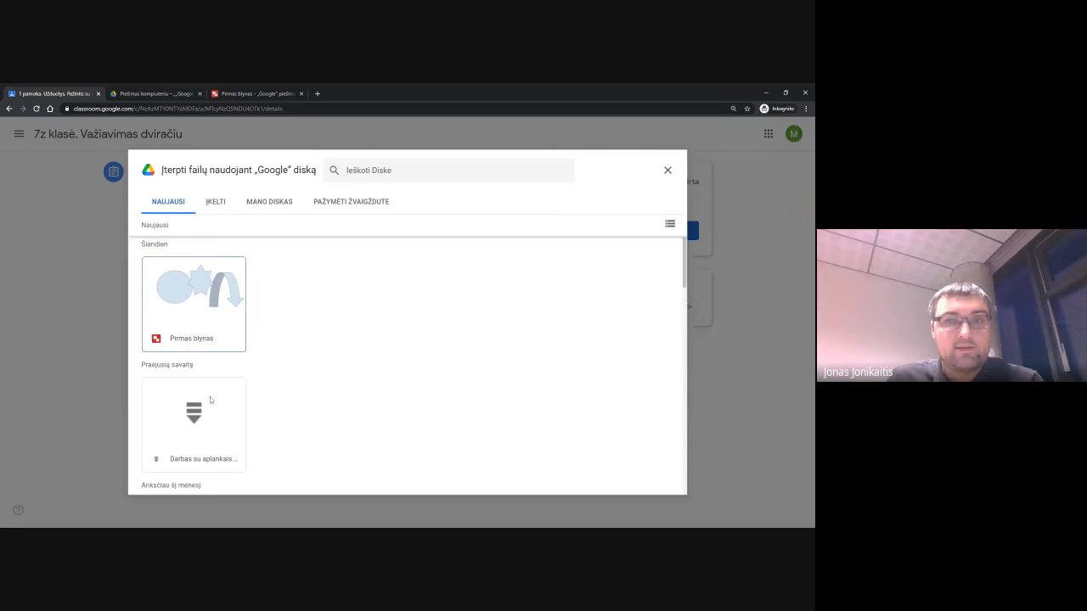
pyautogui.click(160, 233)
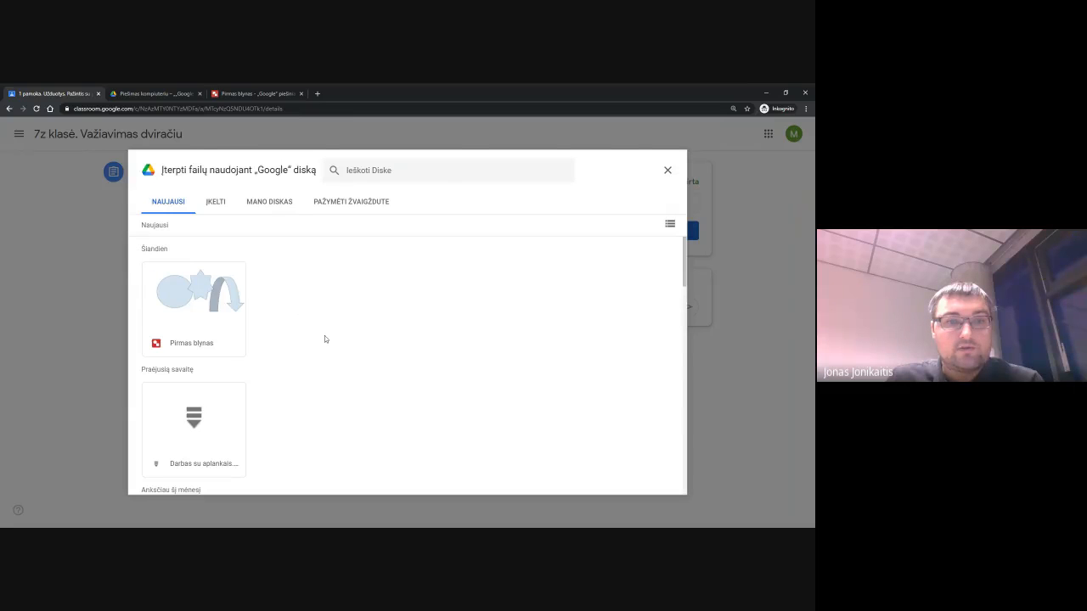
pyautogui.scroll(-3, 325, 339)
pyautogui.scroll(-10, 324, 338)
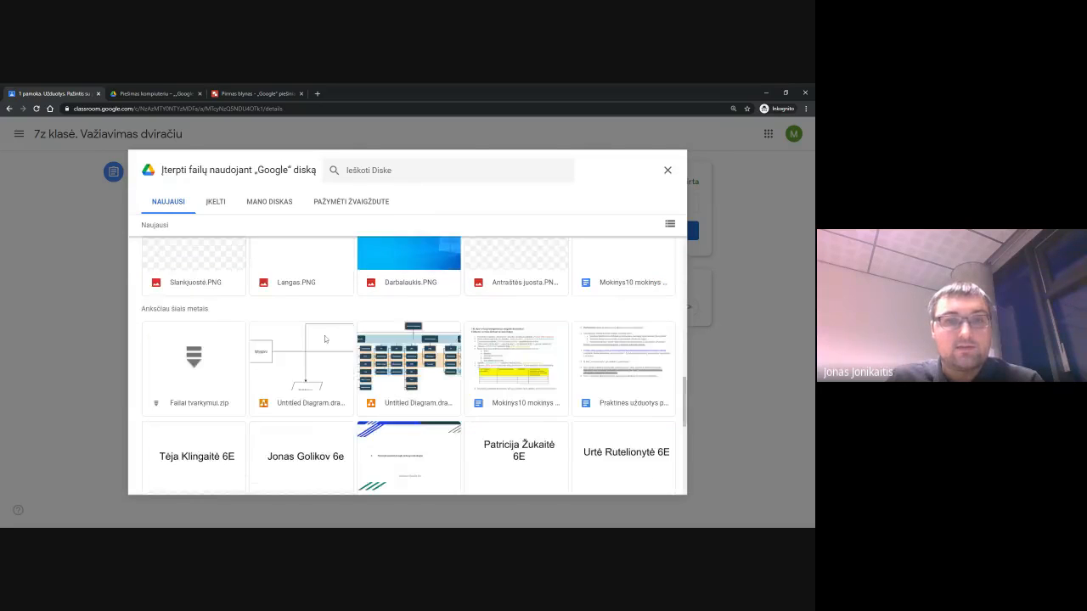
pyautogui.scroll(15, 318, 332)
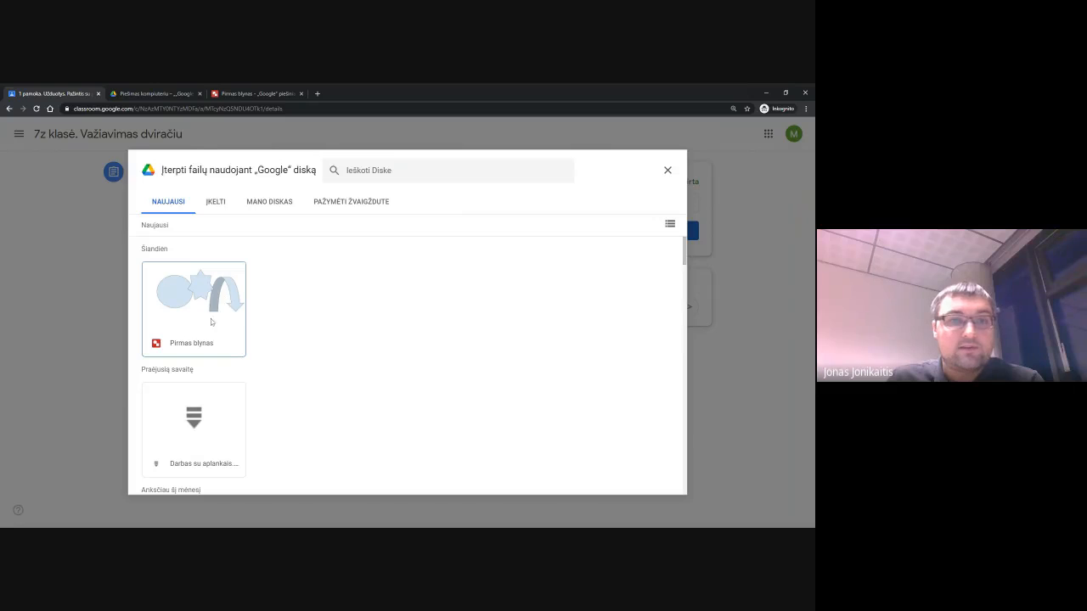
pyautogui.click(202, 337)
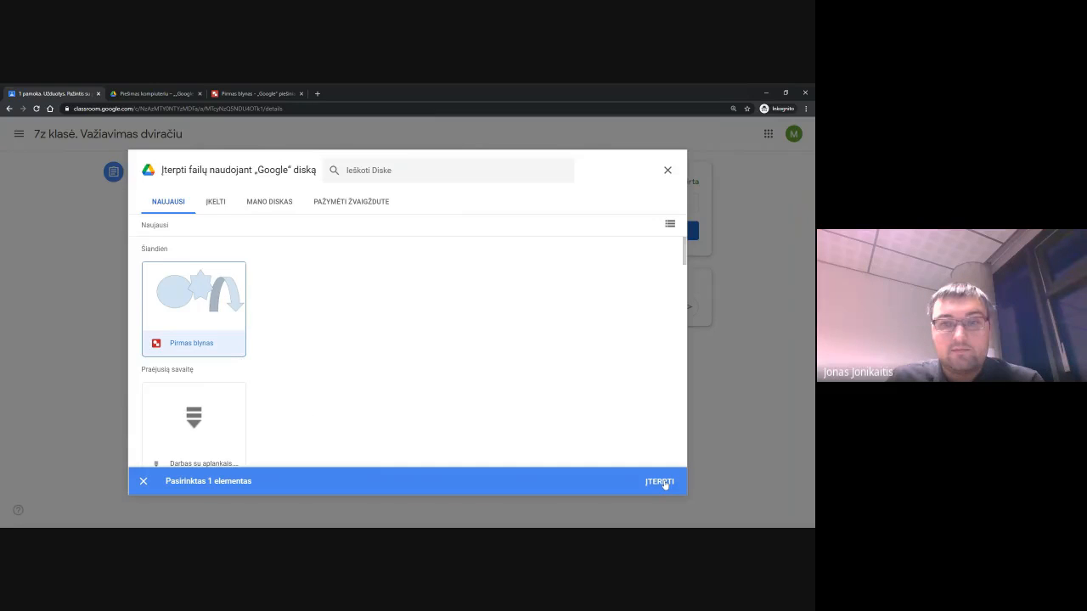
pyautogui.click(664, 482)
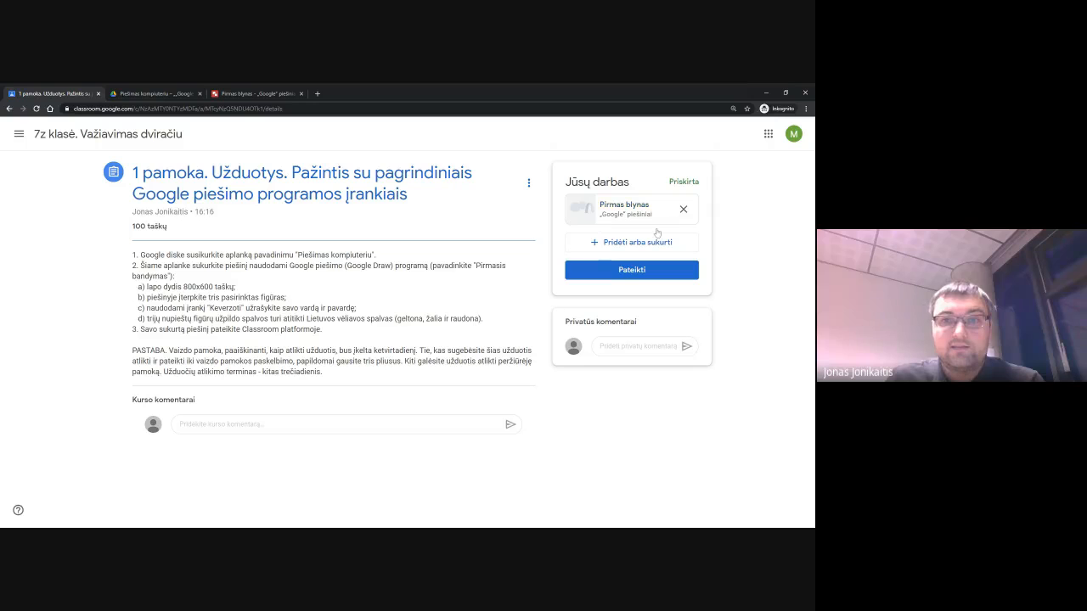
# - Submit the assignment with the attached "Pirmas blynas" drawing and check its submission status
pyautogui.click(632, 271)
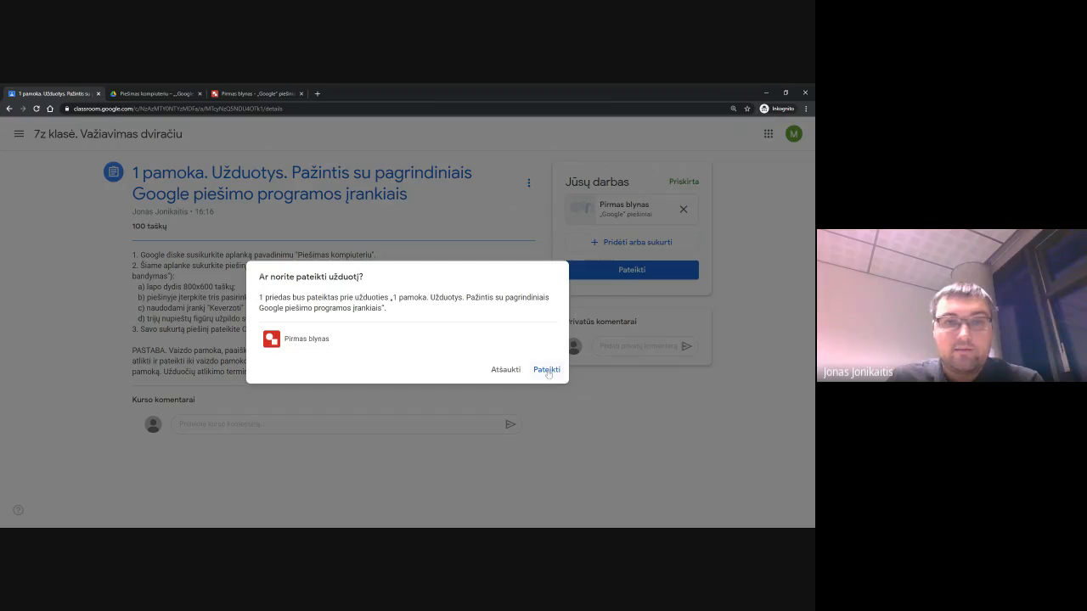
pyautogui.click(547, 372)
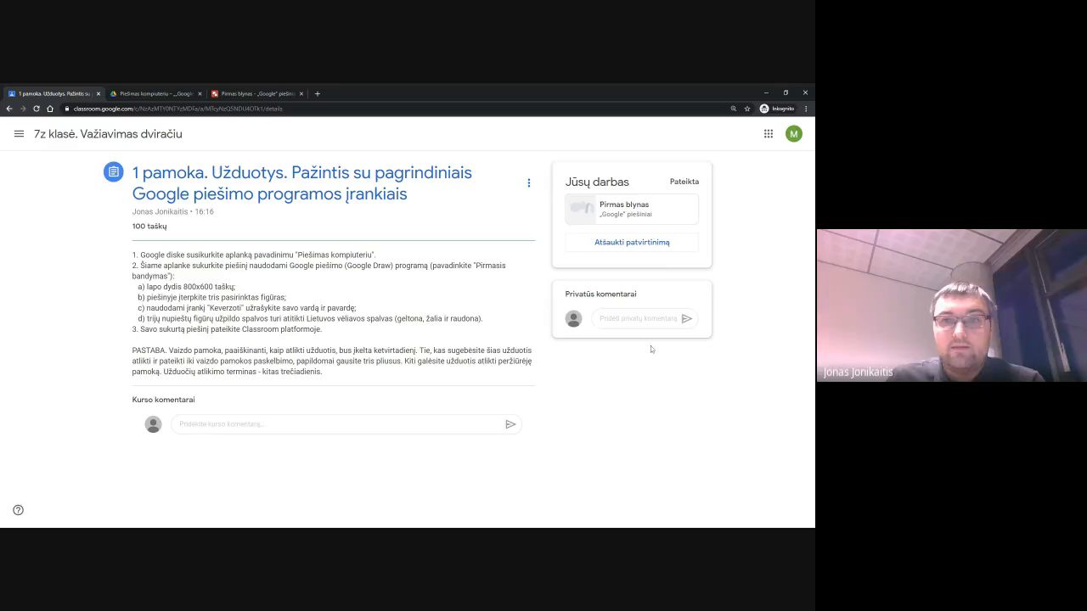
pyautogui.moveTo(669, 181); pyautogui.dragTo(696, 182)
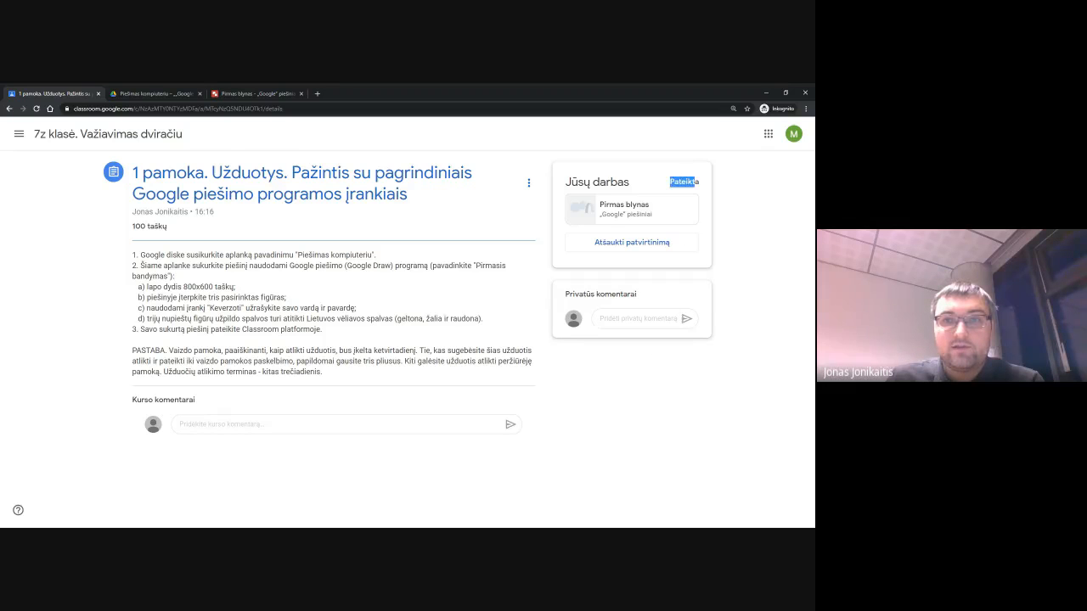